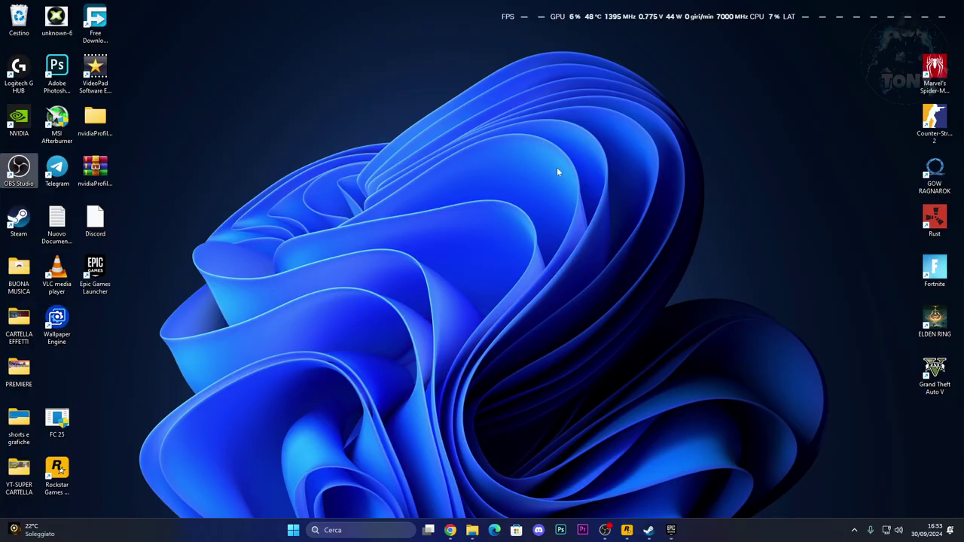
Review the Rockstar Games Launcher's general, account, update and legal settings, including BattlEye and the scan for supported installations
click(626, 530)
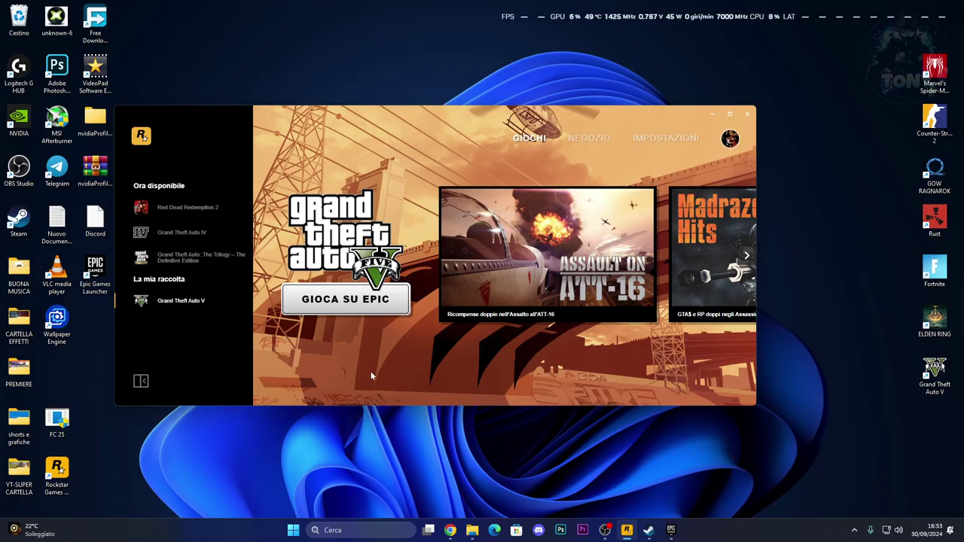
click(666, 138)
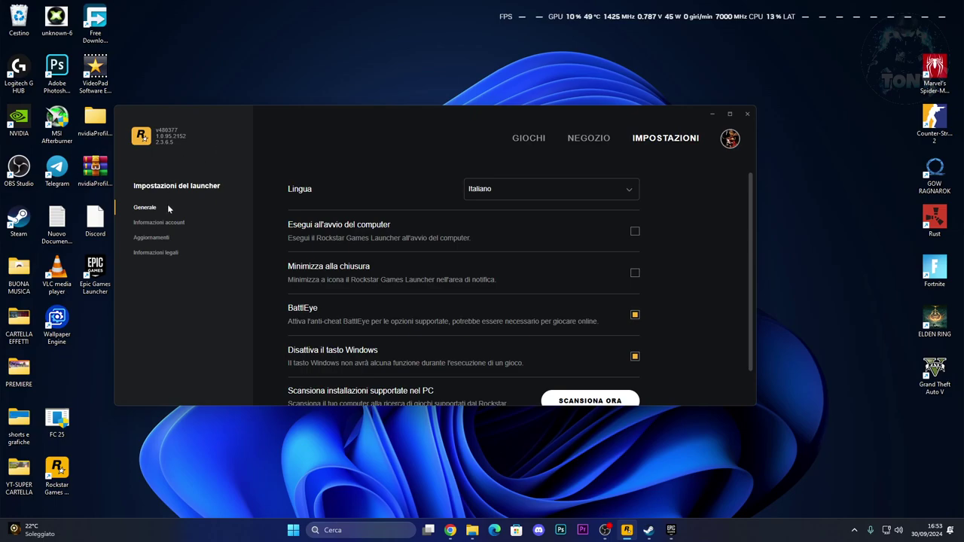
click(159, 222)
click(150, 238)
click(151, 253)
click(150, 238)
click(154, 222)
click(145, 207)
scroll(603, 271, down, 2)
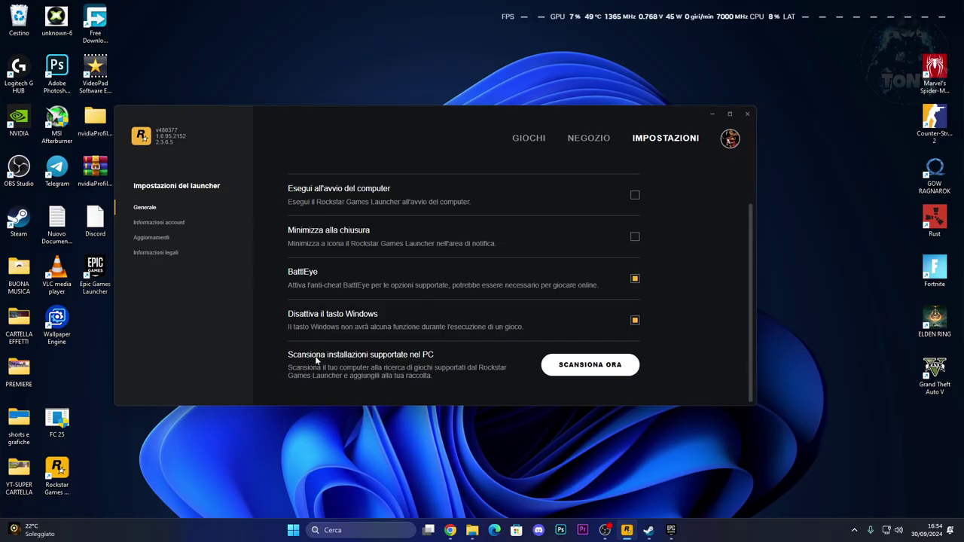
click(554, 369)
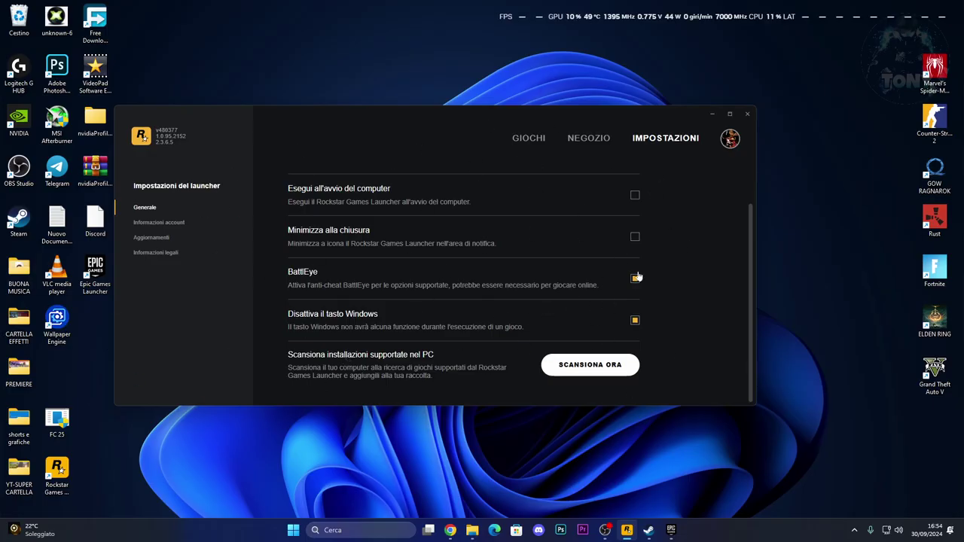
click(714, 116)
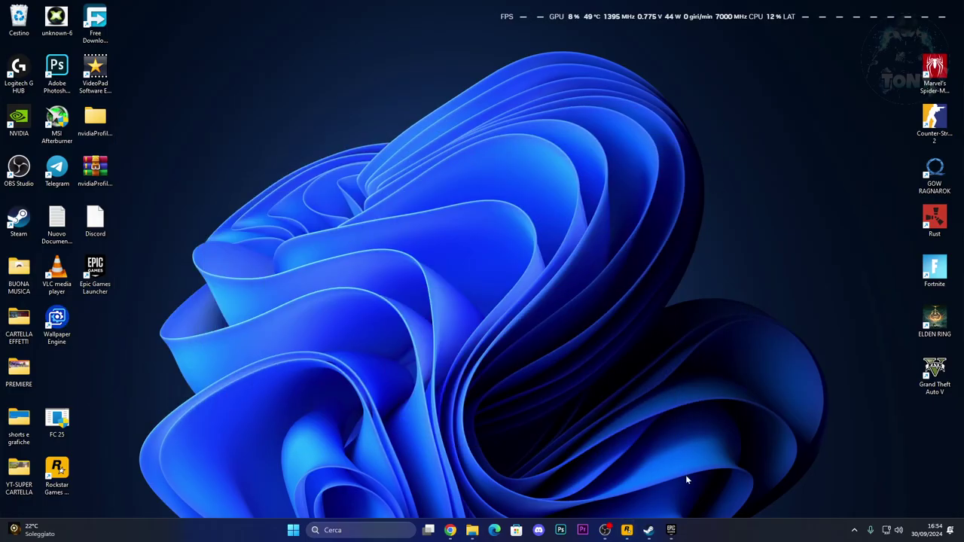
Switch to the Epic Games Launcher, verify the files of Grand Theft Auto V from the library and show the verification progress
click(669, 530)
click(178, 147)
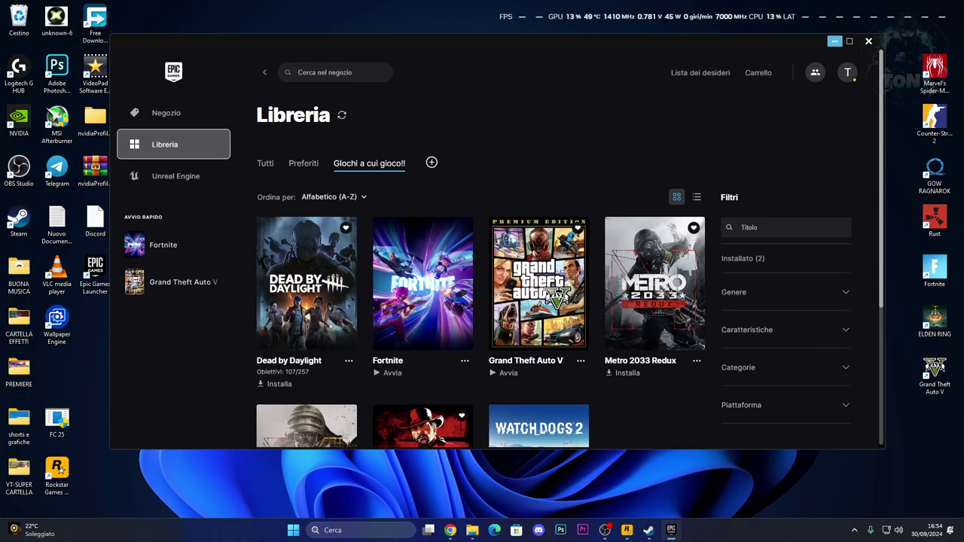
click(580, 362)
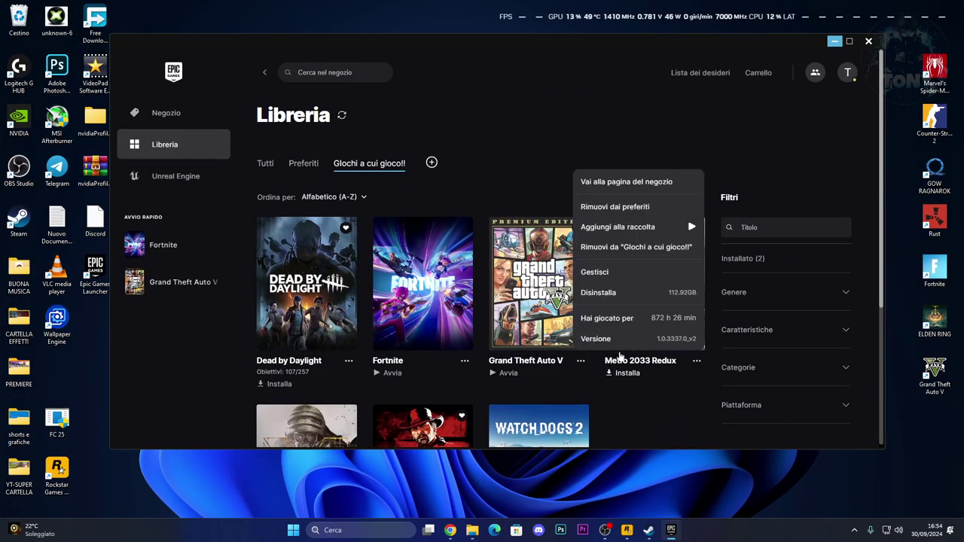
click(613, 278)
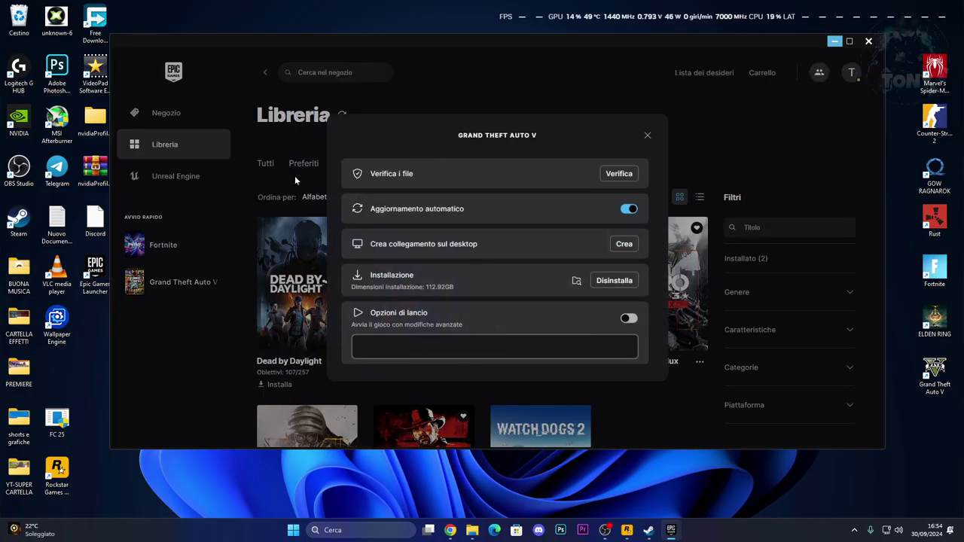
click(611, 175)
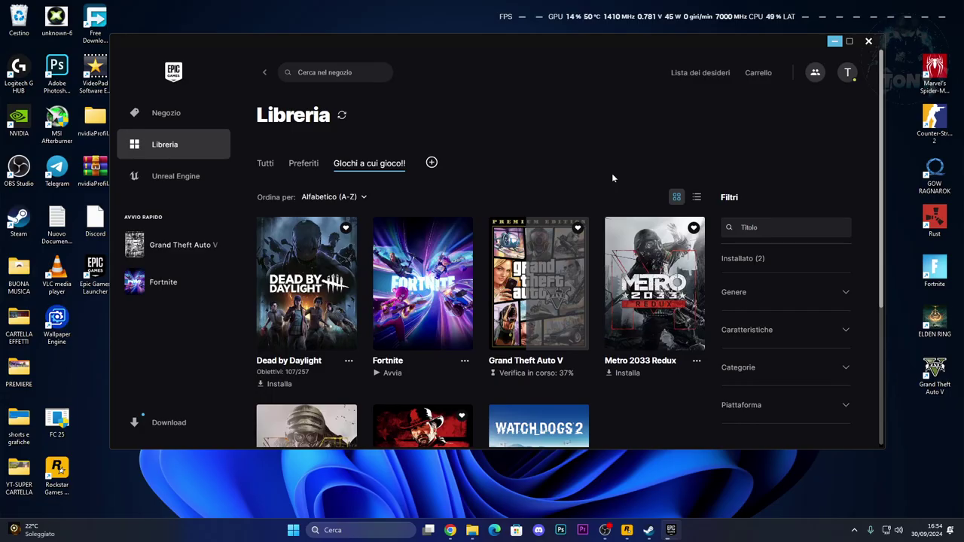
click(218, 422)
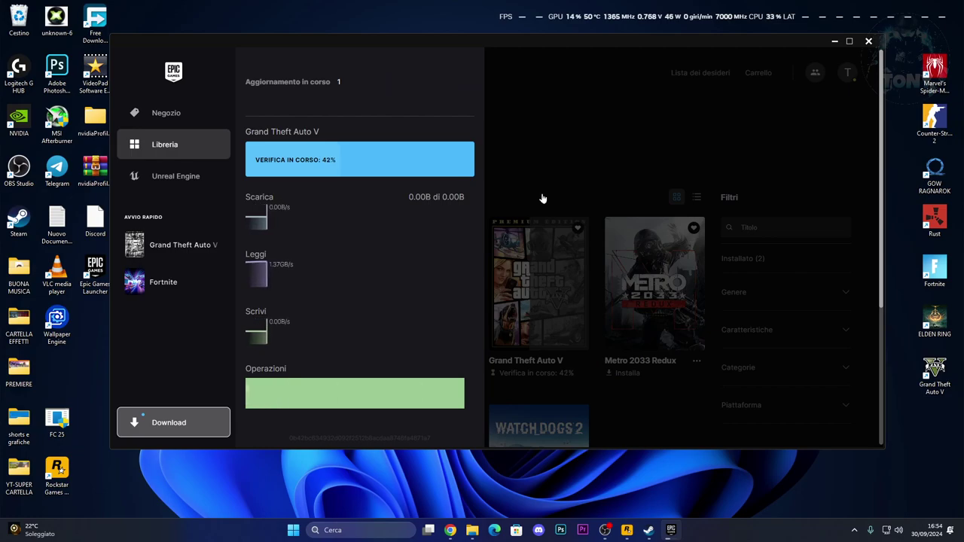
Run %appdata% through the Windows Esegui dialog and go up to the AppData folder
key(super+d)
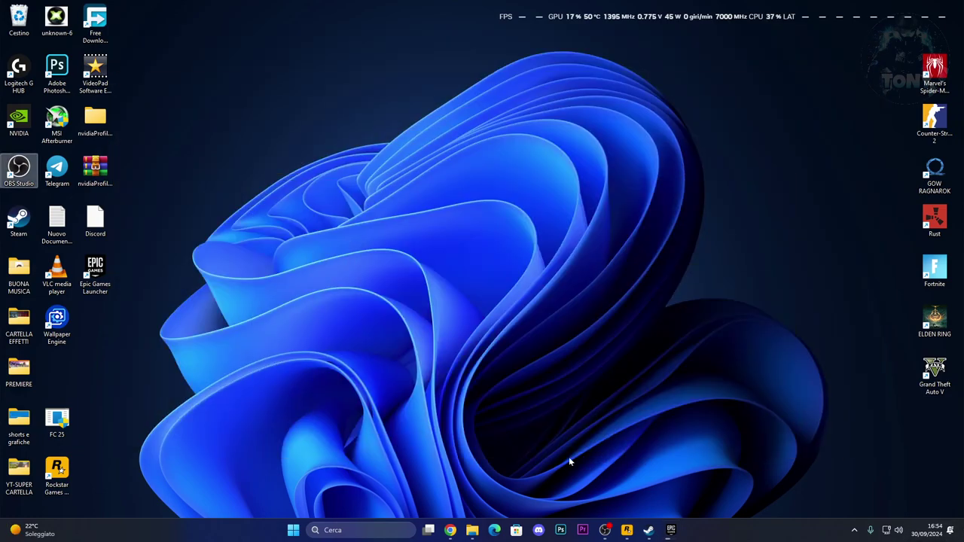
key(super)
text(esegui)
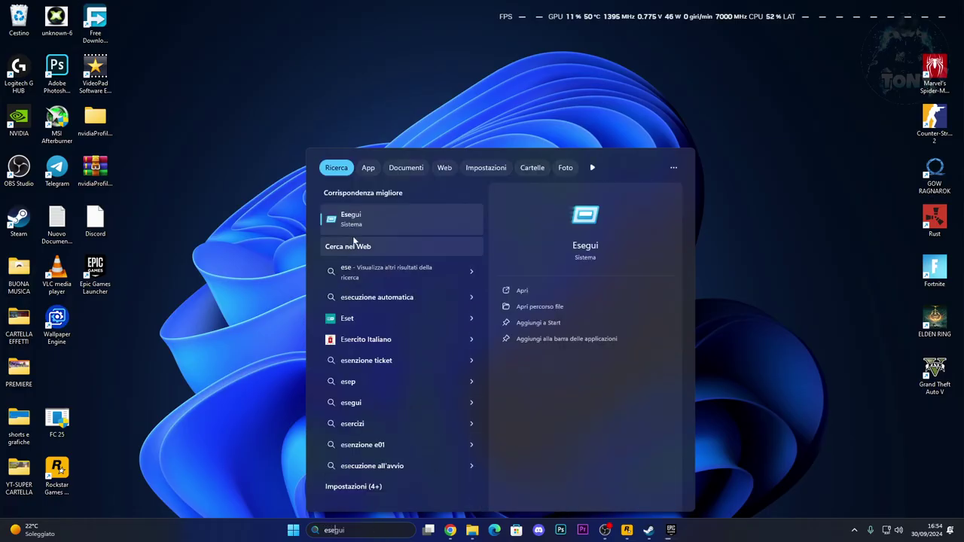
key(Return)
drag(57, 419, 287, 296)
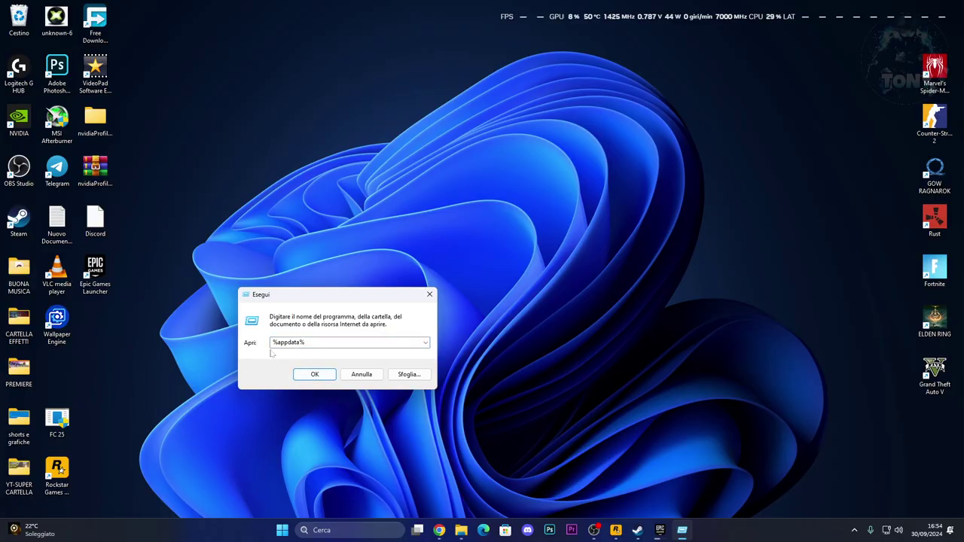
click(309, 375)
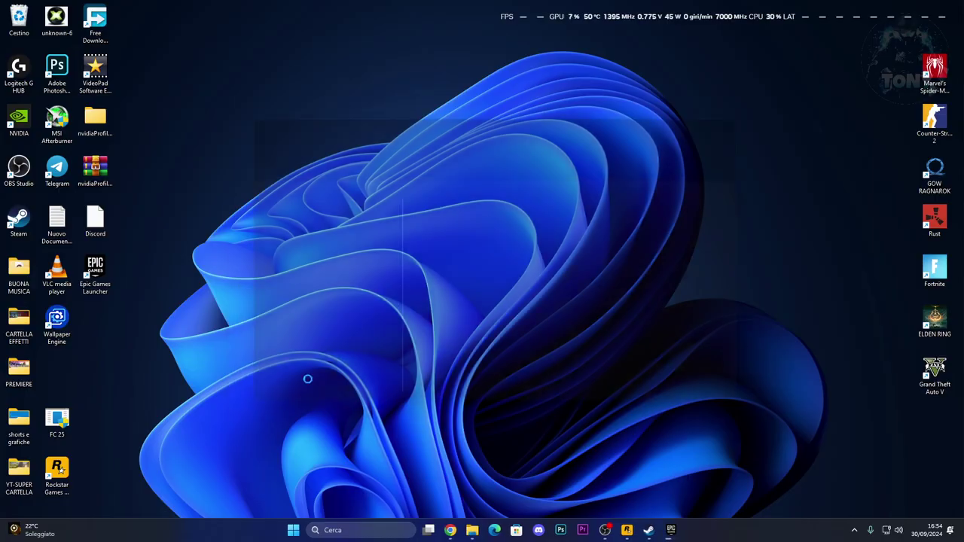
click(446, 132)
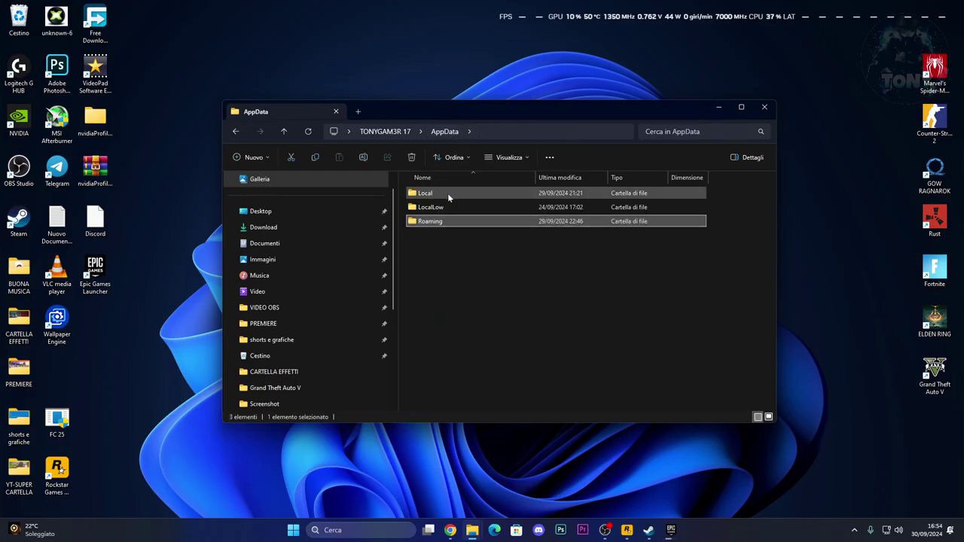
Open the Rockstar Games folder inside AppData's Local folder
double_click(444, 193)
scroll(507, 292, down, 3)
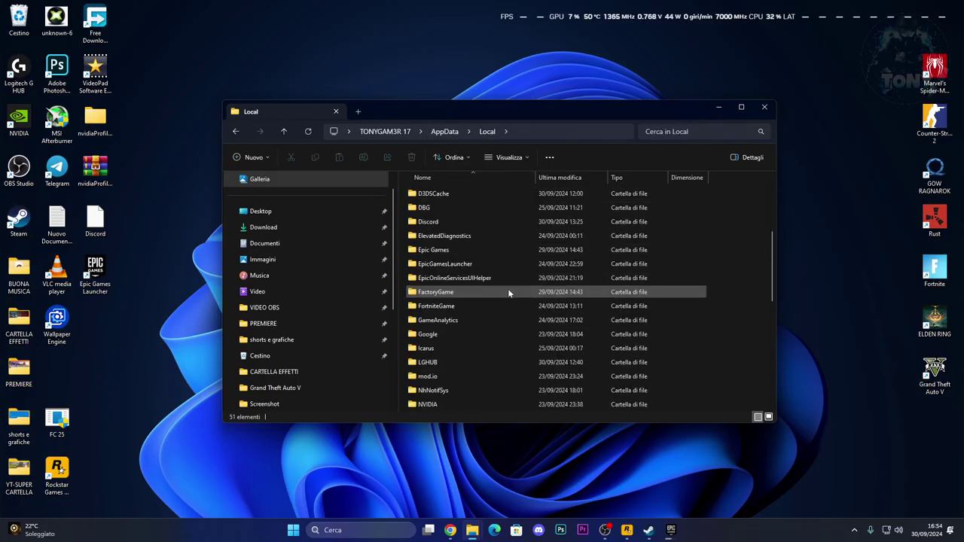
scroll(507, 292, down, 4)
scroll(508, 291, down, 2)
click(497, 335)
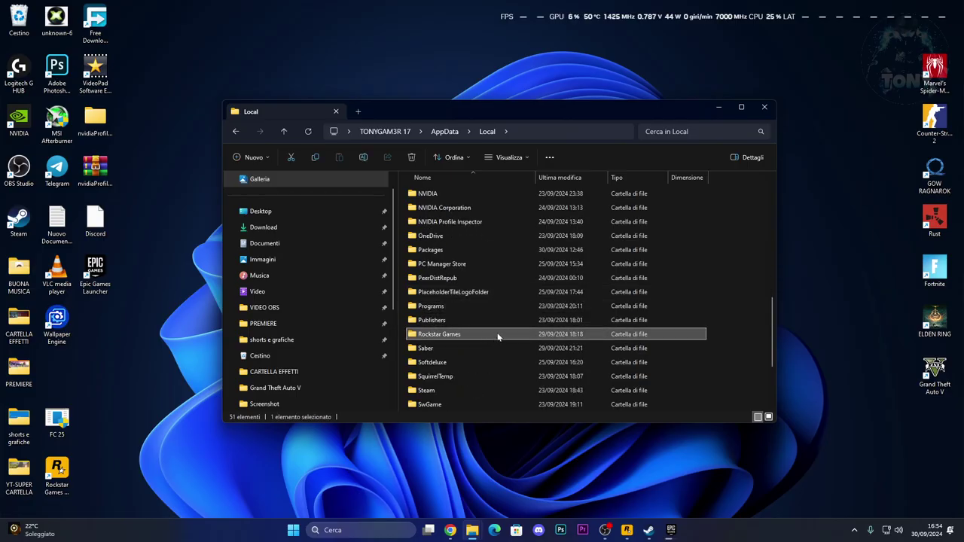
double_click(497, 335)
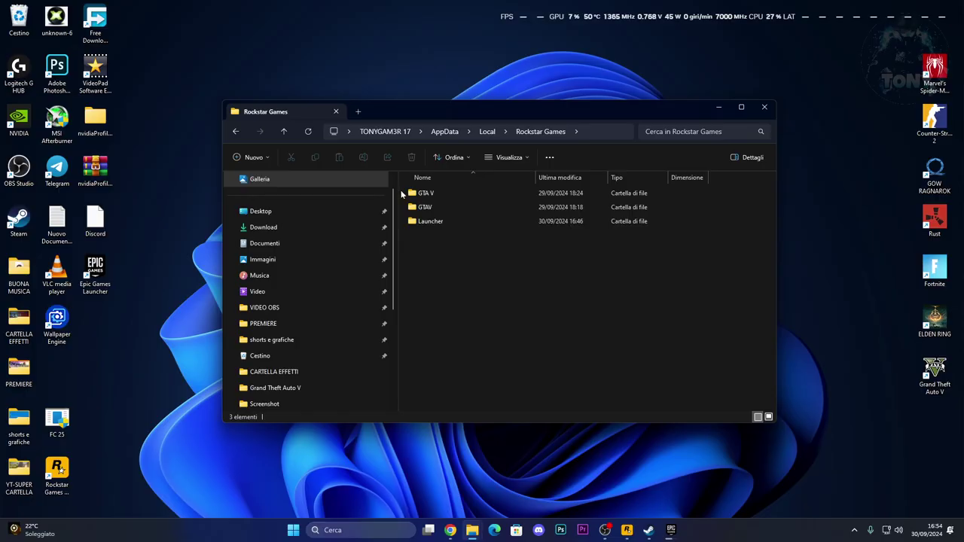
Permanently delete the GTA V and GTAV folders from the Rockstar Games folder, and return to the Local folder
drag(401, 194, 456, 209)
drag(477, 120, 390, 150)
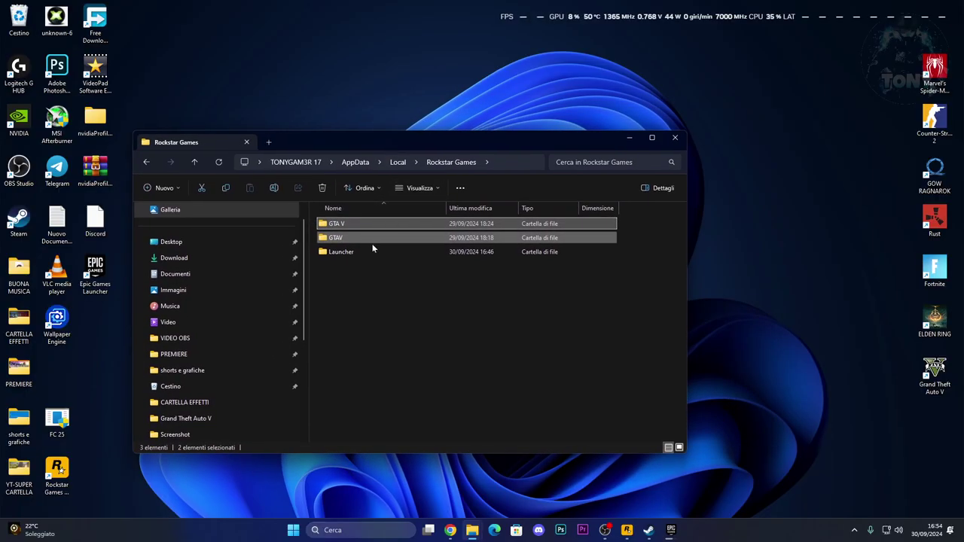
key(Delete)
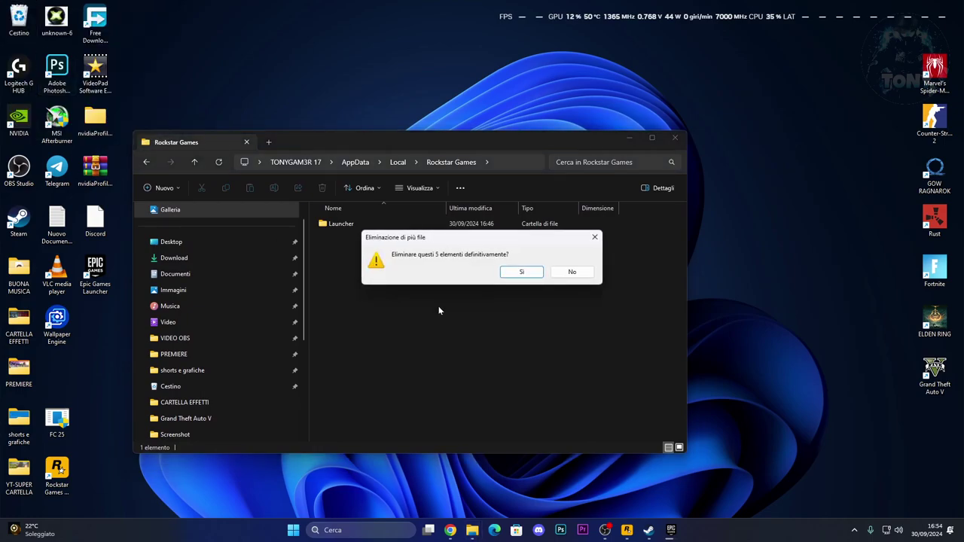
click(521, 272)
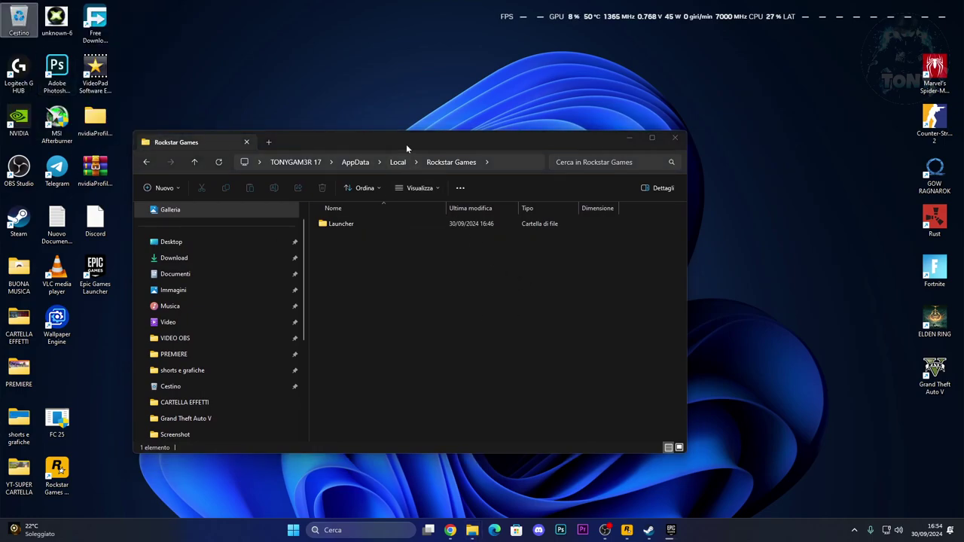
drag(406, 146, 427, 142)
click(167, 157)
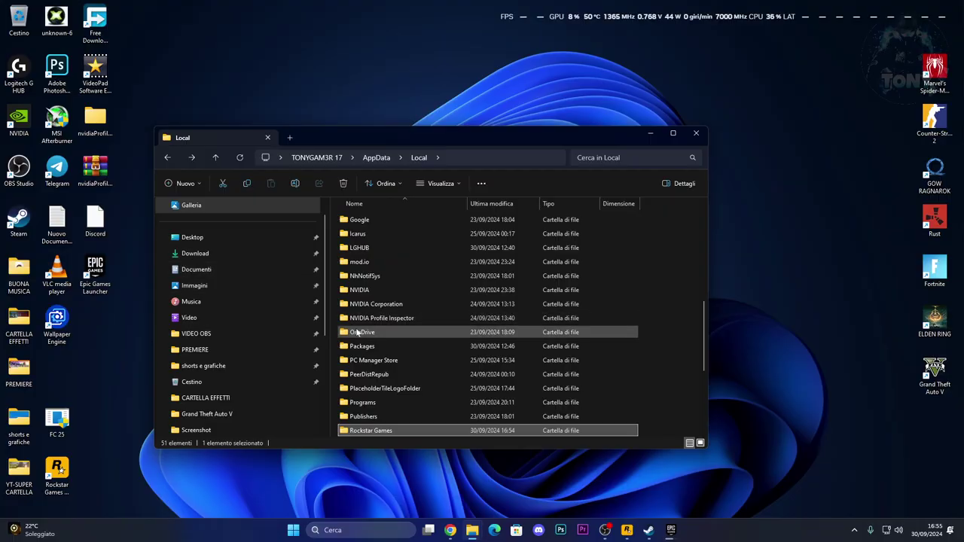
scroll(391, 309, down, 1)
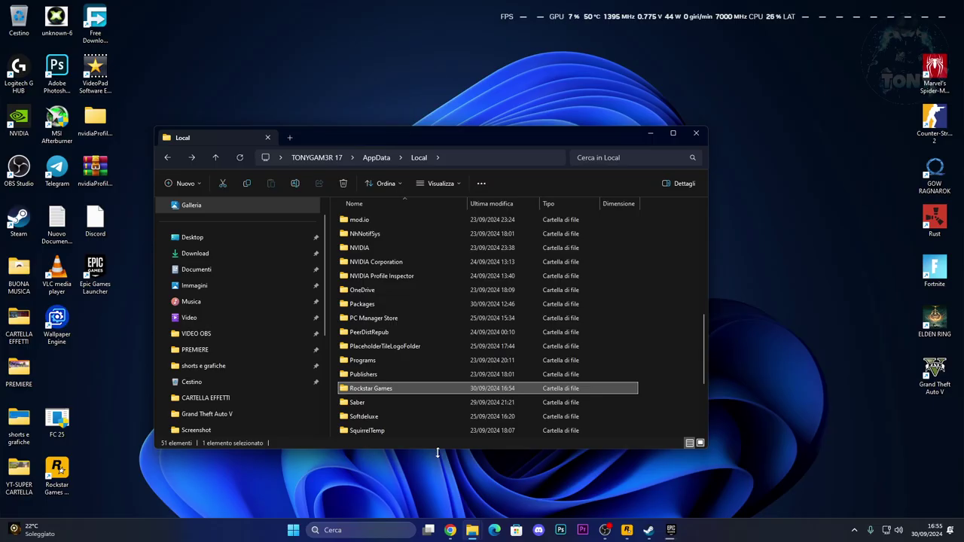
Bring up the Rockstar Games Launcher, and switch to the Epic Games Launcher to check on the file verification
click(58, 482)
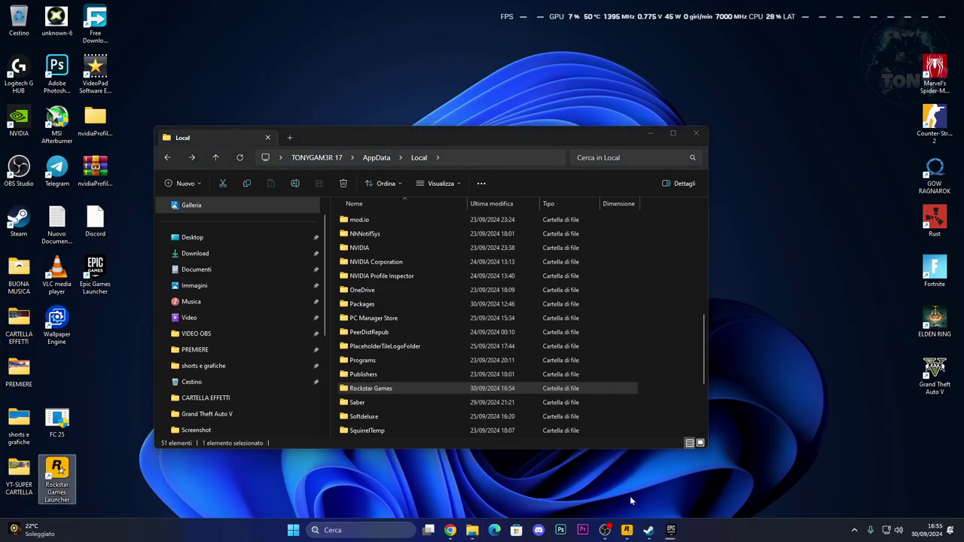
click(627, 530)
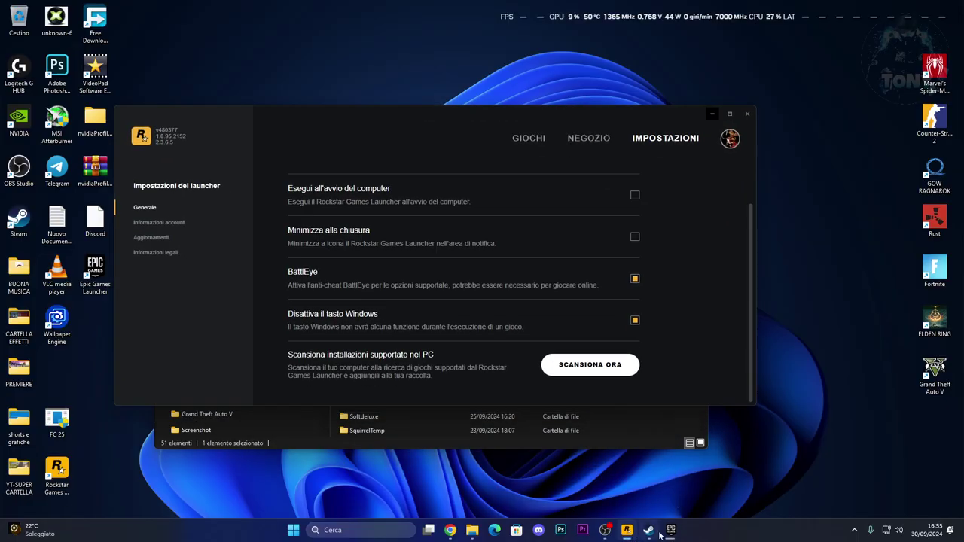
click(672, 531)
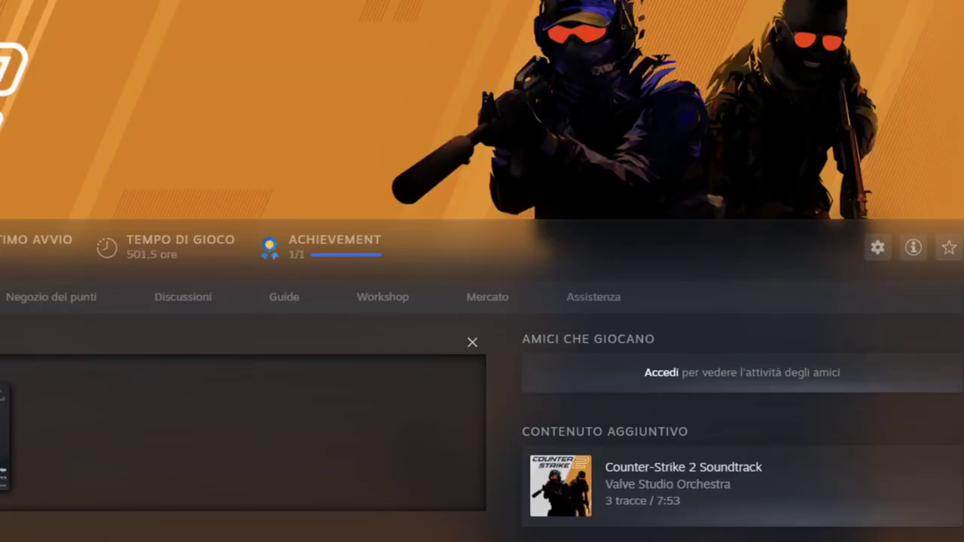
Examine the installed files options in Counter-Strike 2's Steam properties, where the integrity of game files is verified
click(878, 247)
mouse_move(807, 369)
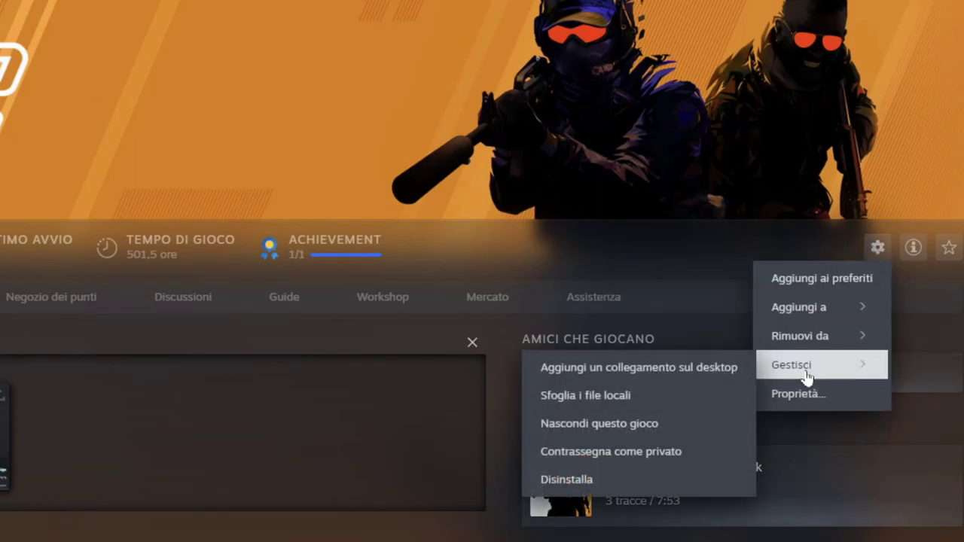
click(810, 393)
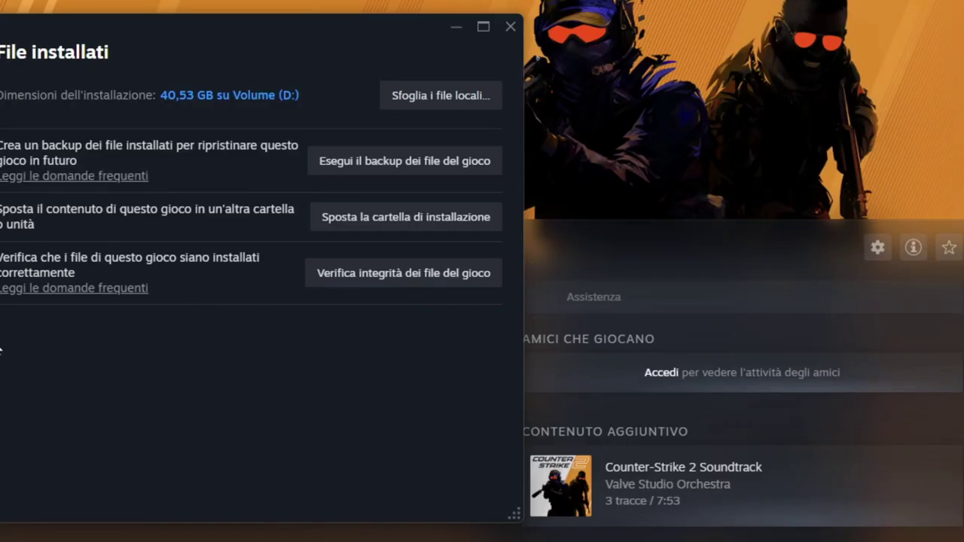
click(456, 27)
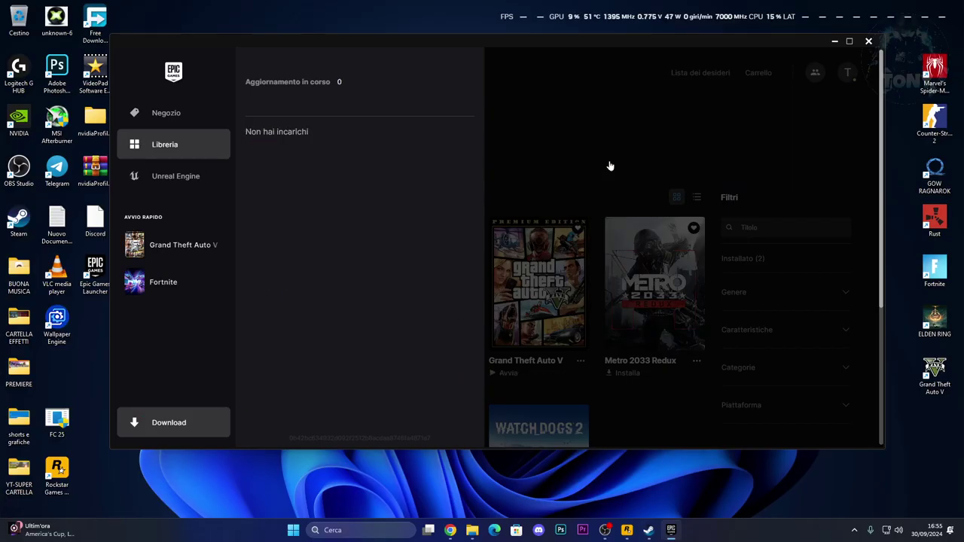
Launch Grand Theft Auto V from the Epic Games library and minimize the Rockstar Games Launcher window
click(565, 169)
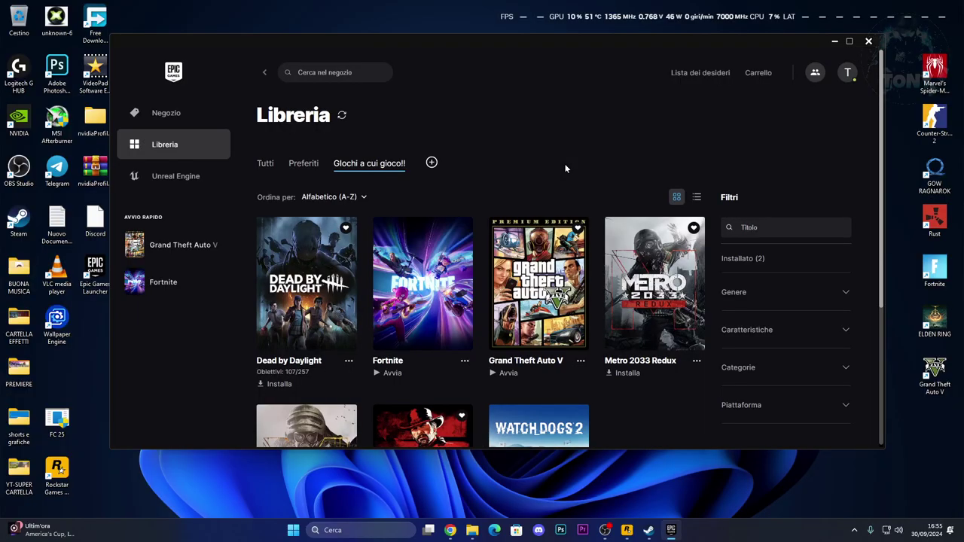
click(499, 374)
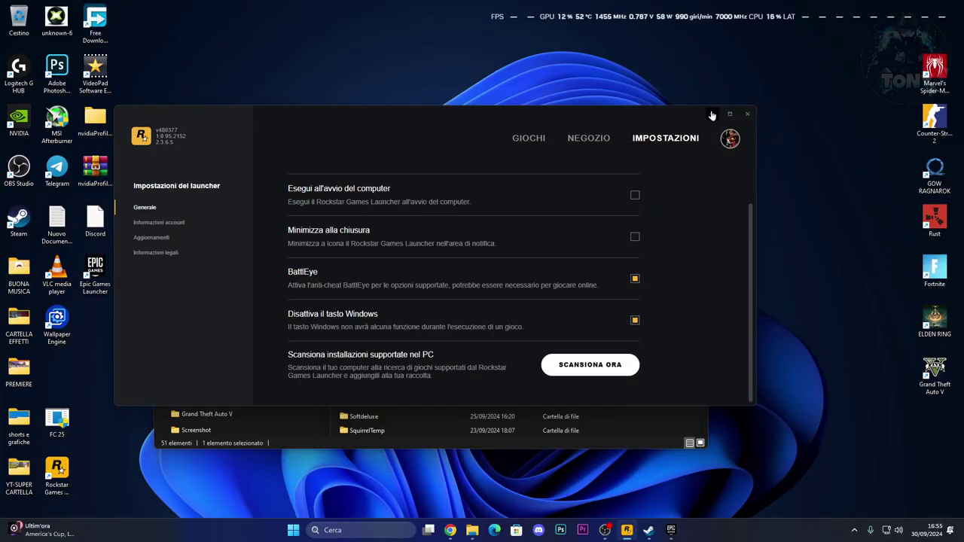
click(712, 115)
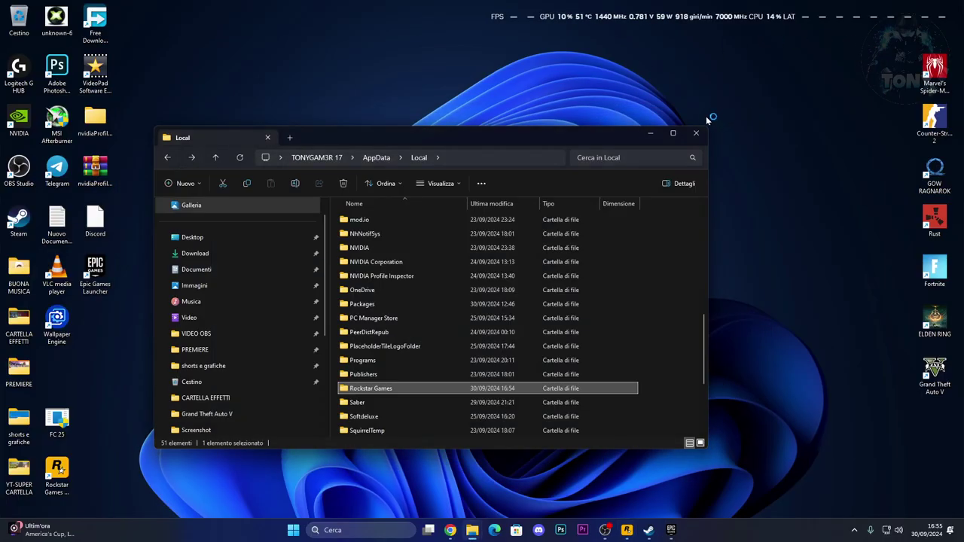
Clear the Local folder window from the desktop and show the games page in the Rockstar Games Launcher
drag(640, 135, 550, 128)
click(572, 137)
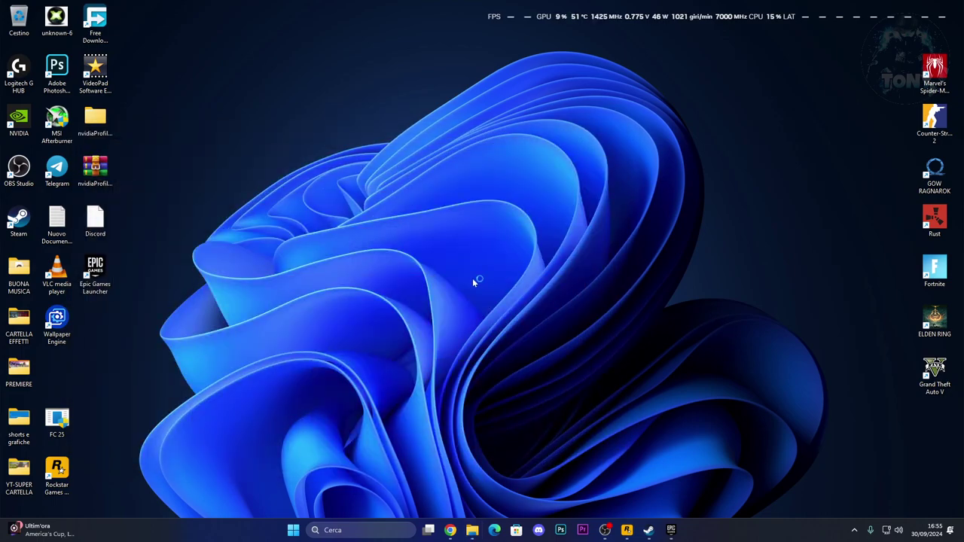
click(628, 532)
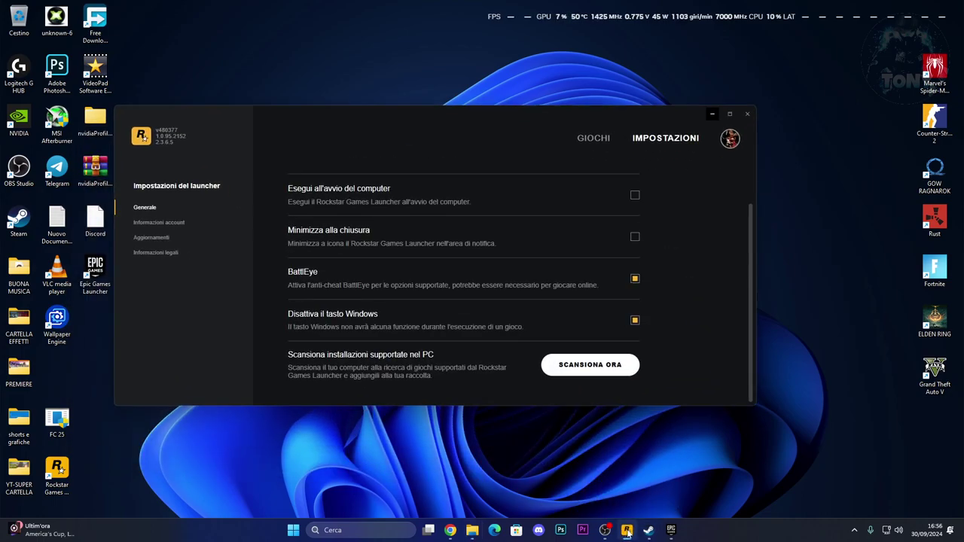
click(595, 139)
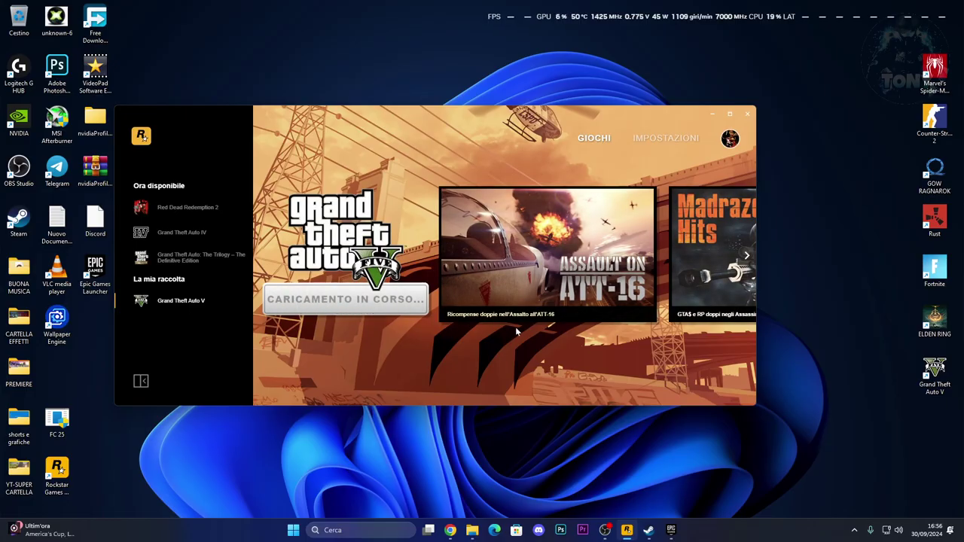